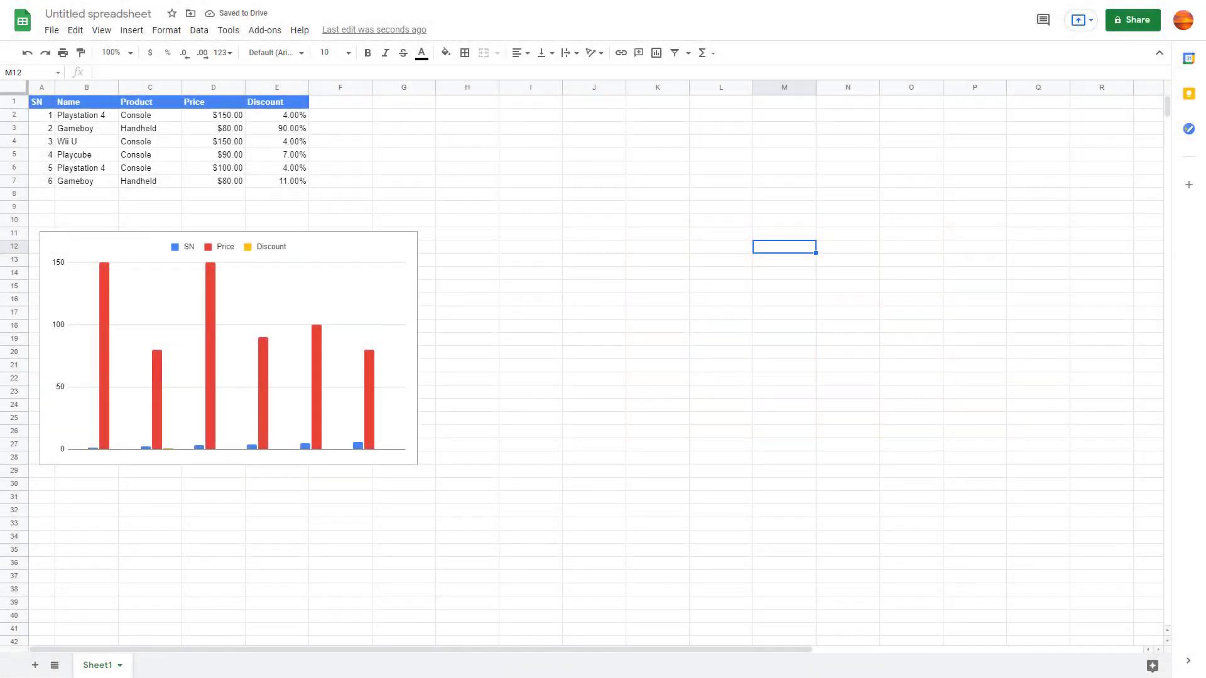
Select the table's data rows A2:E7, then clear that selection
click(581, 303)
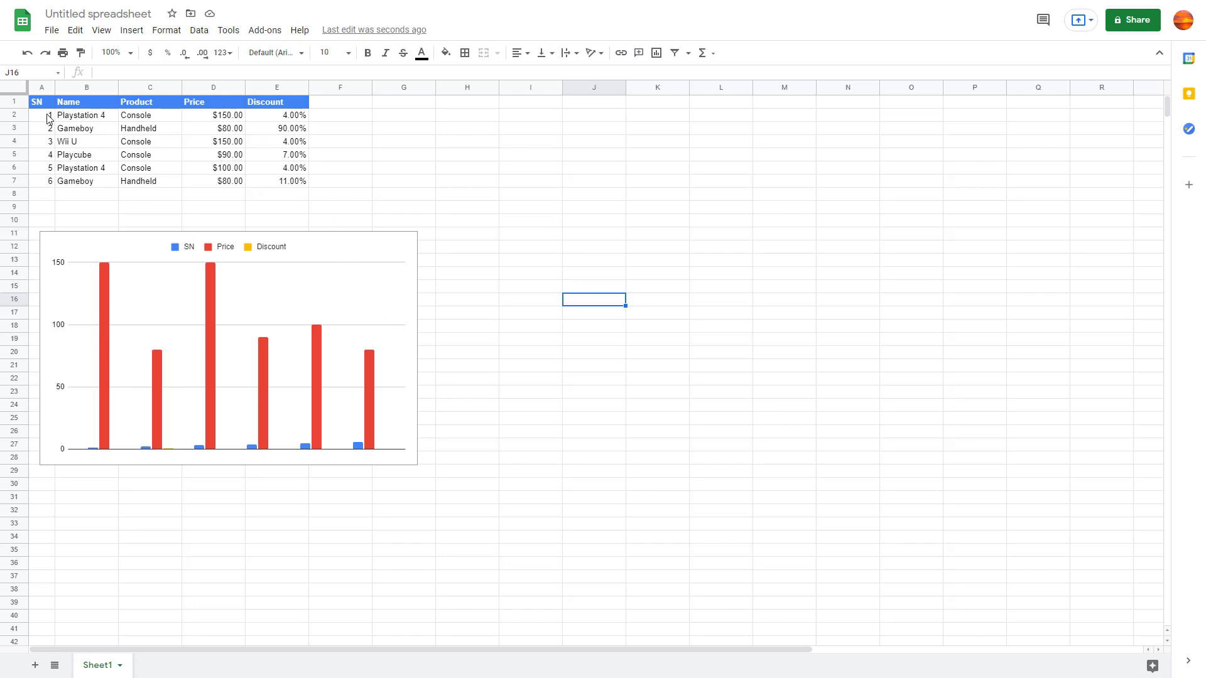
drag(47, 117, 295, 184)
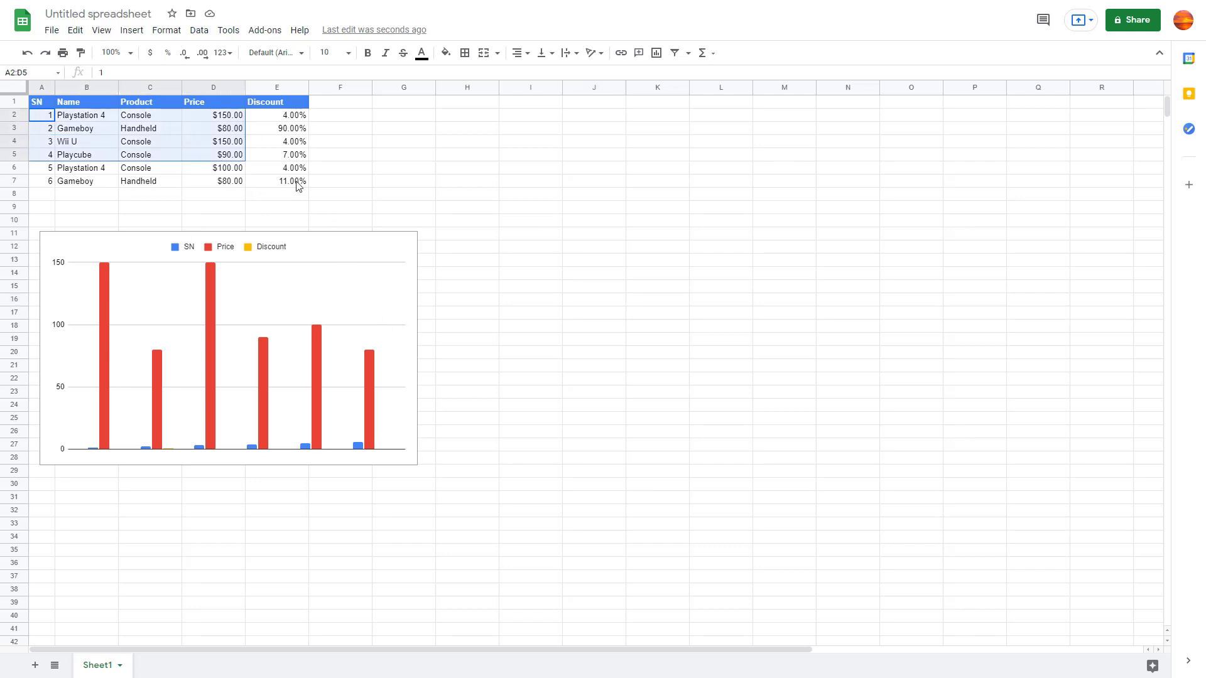
click(396, 185)
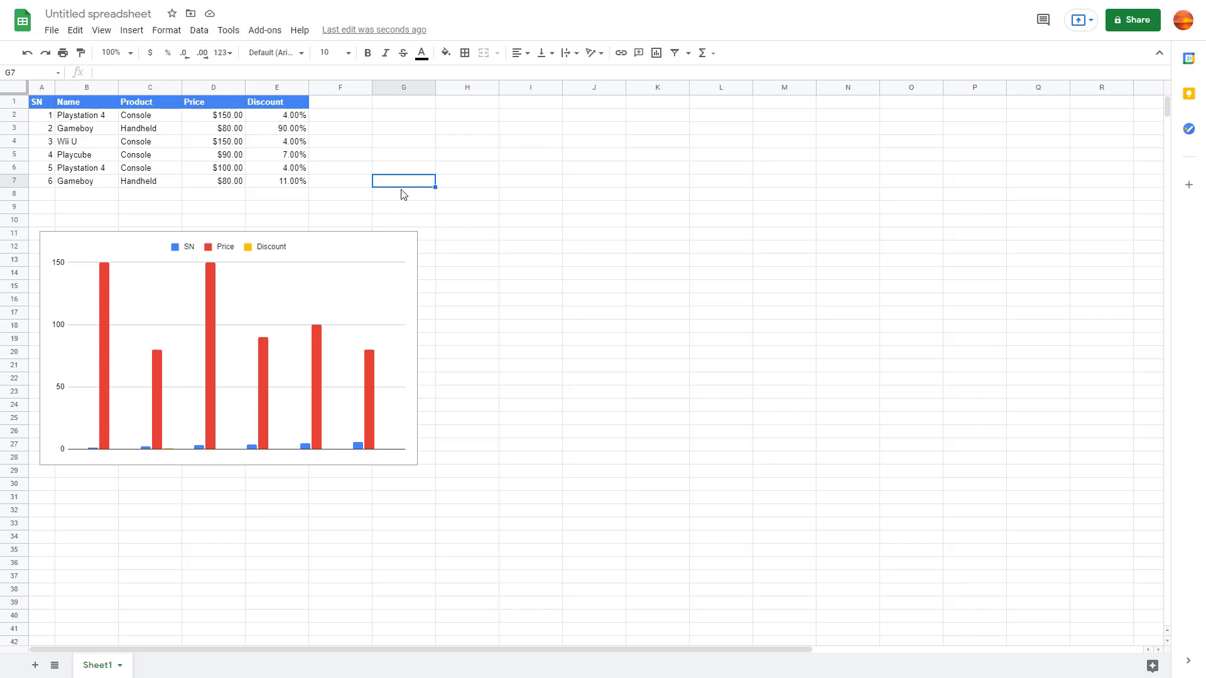
click(448, 158)
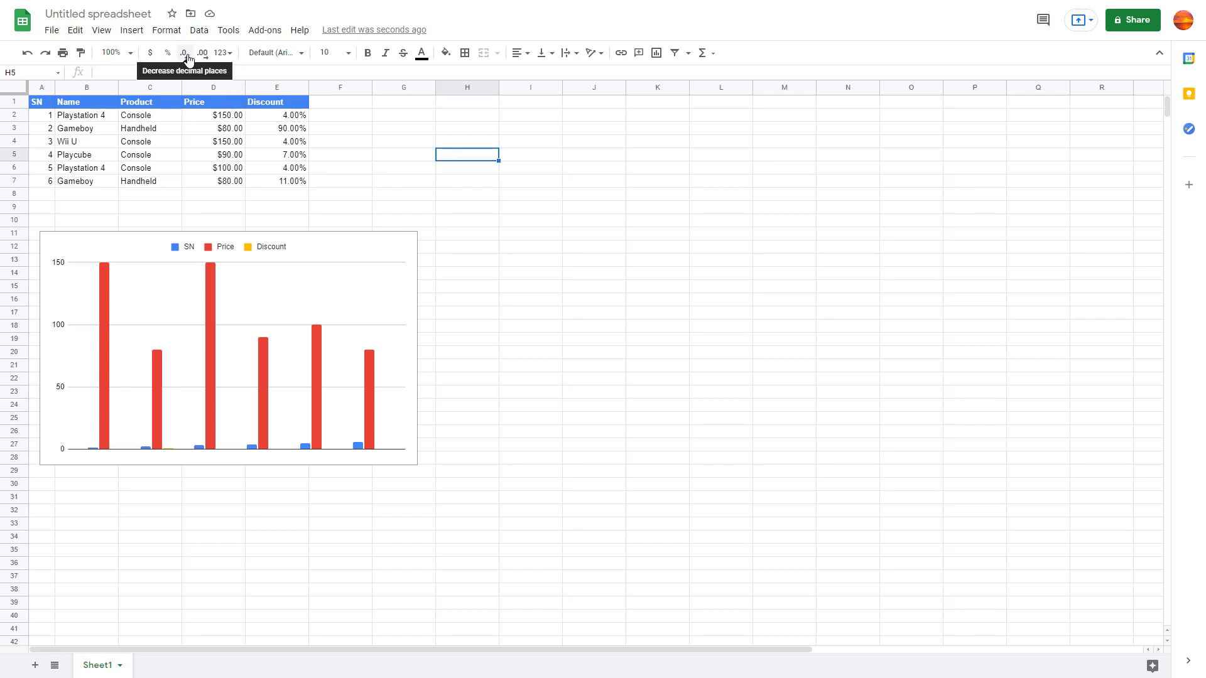
Preview Simple Light, Streamline, Paradigm, Shift, Momentum, Ocean and Forest themes, then apply Vintage
click(165, 30)
click(196, 57)
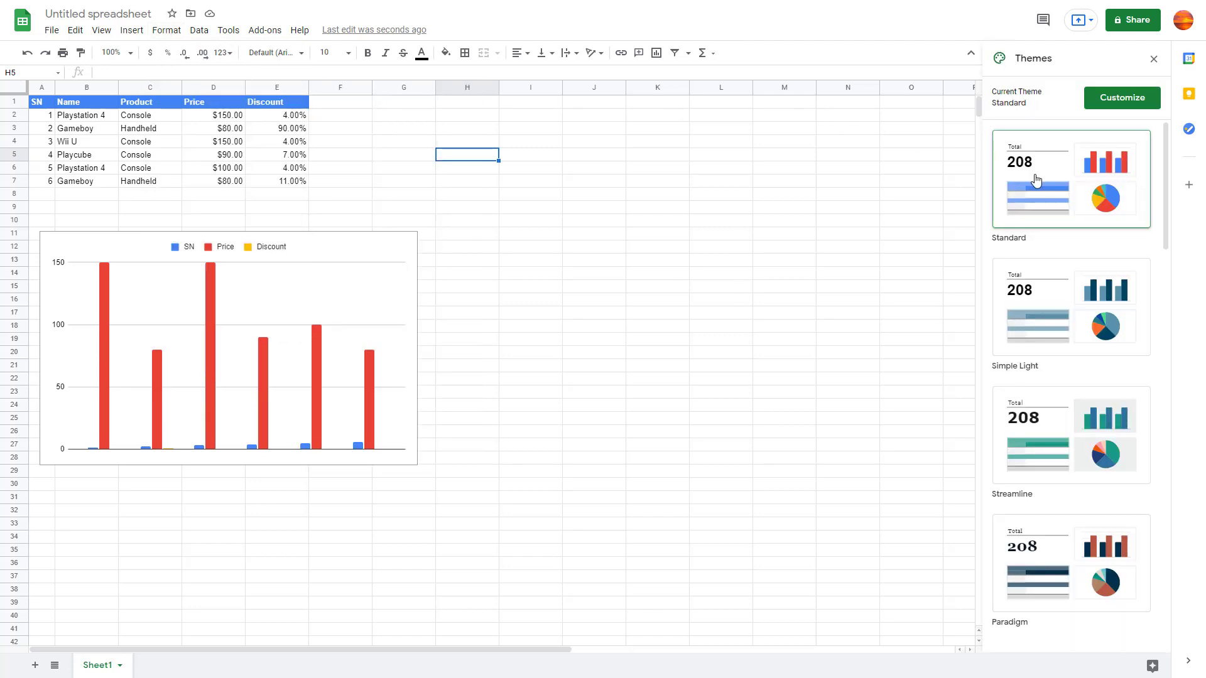
click(1053, 289)
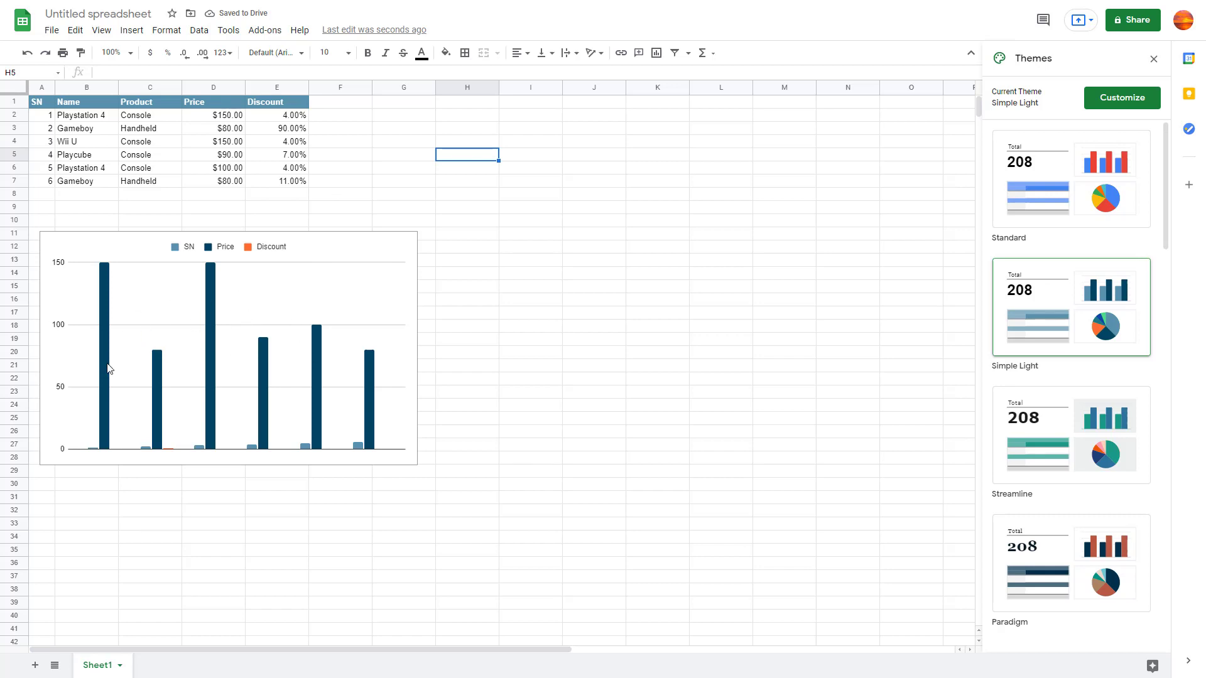
click(1064, 447)
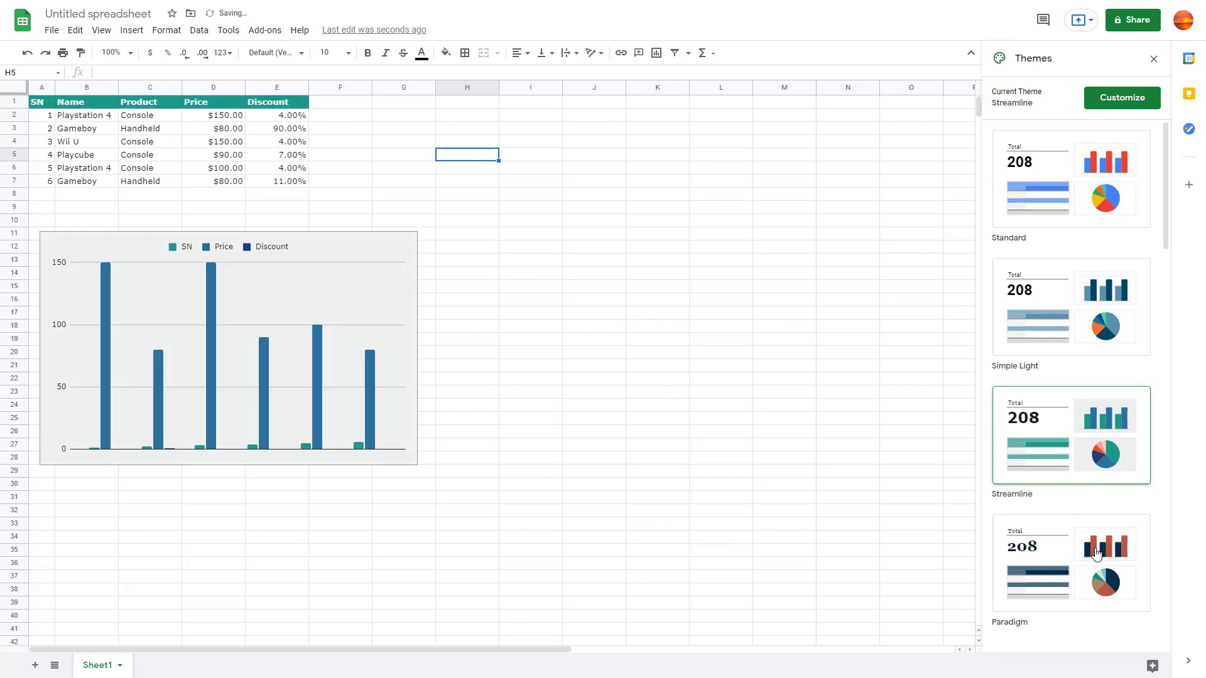
click(1094, 554)
scroll(1096, 555, down, 4)
click(1101, 490)
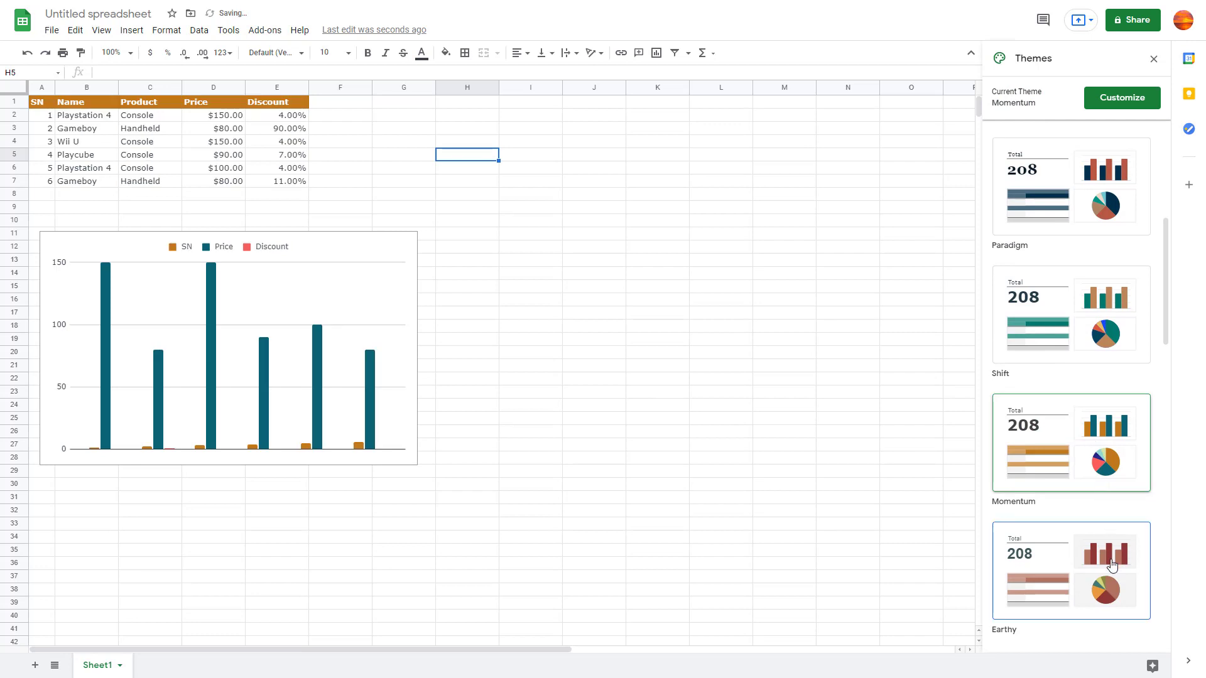
click(1112, 563)
scroll(1098, 501, down, 3)
click(1098, 501)
scroll(1099, 501, down, 2)
click(1096, 504)
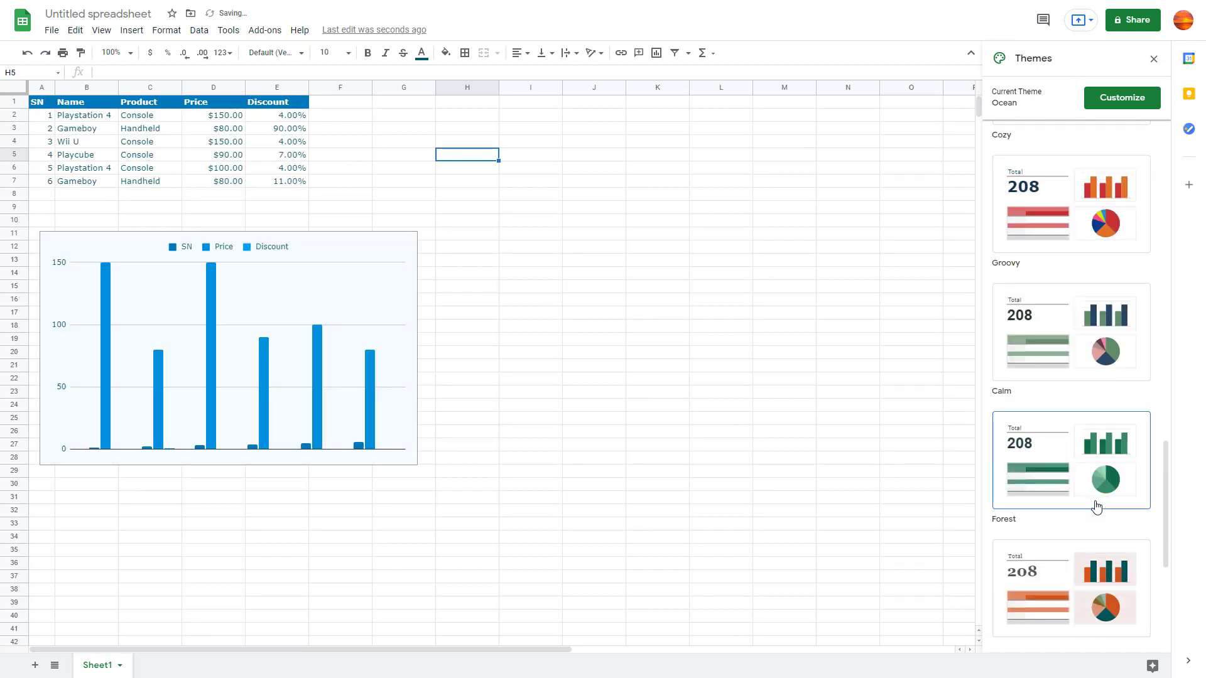
scroll(1093, 563, down, 1)
click(1095, 569)
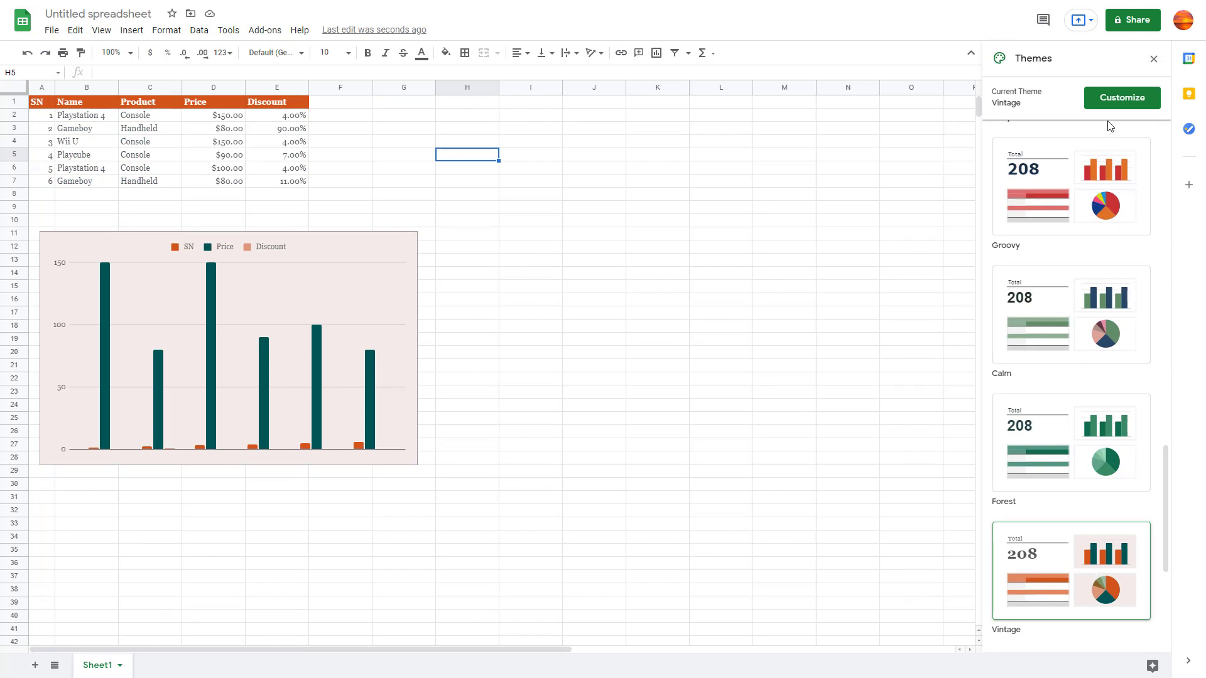
Make the Vintage theme's text colour purple, briefly trying blue first
click(1122, 97)
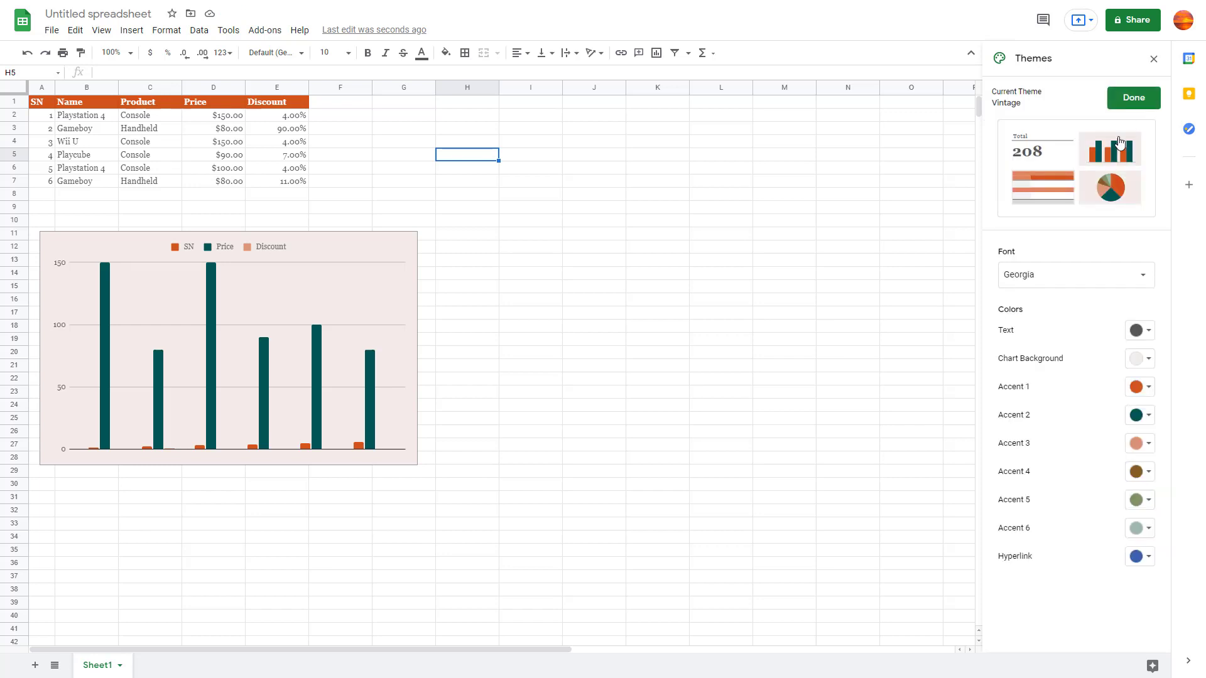
click(1146, 337)
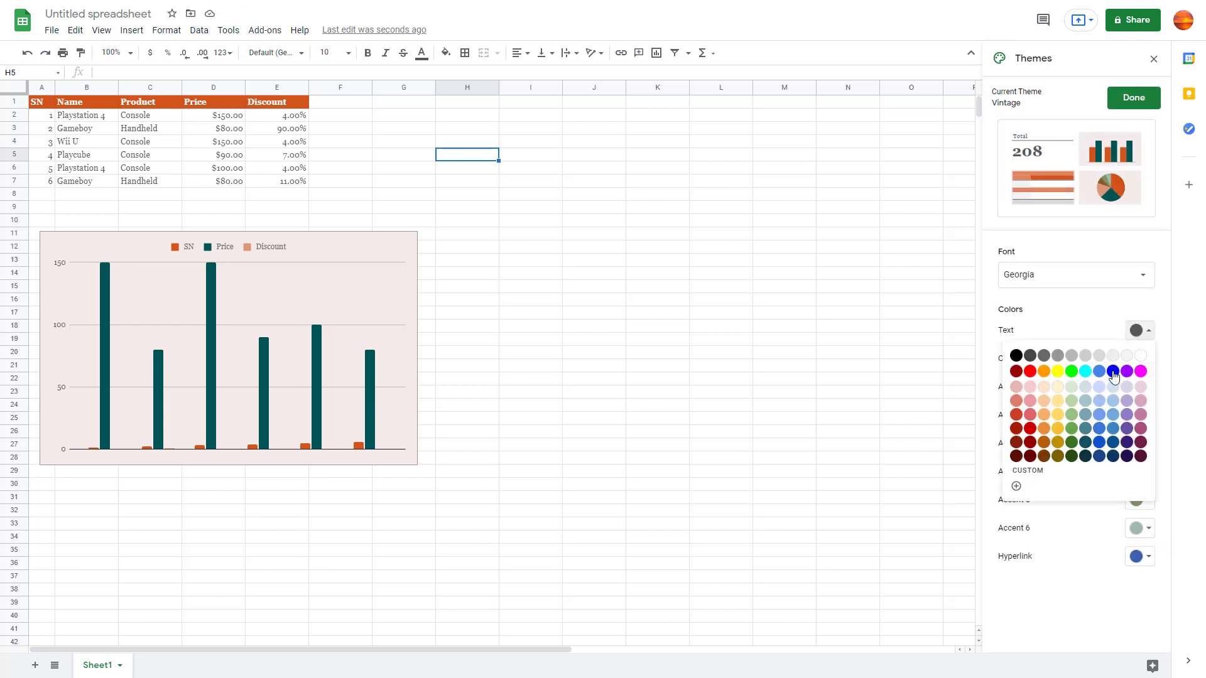
click(1112, 371)
click(1142, 332)
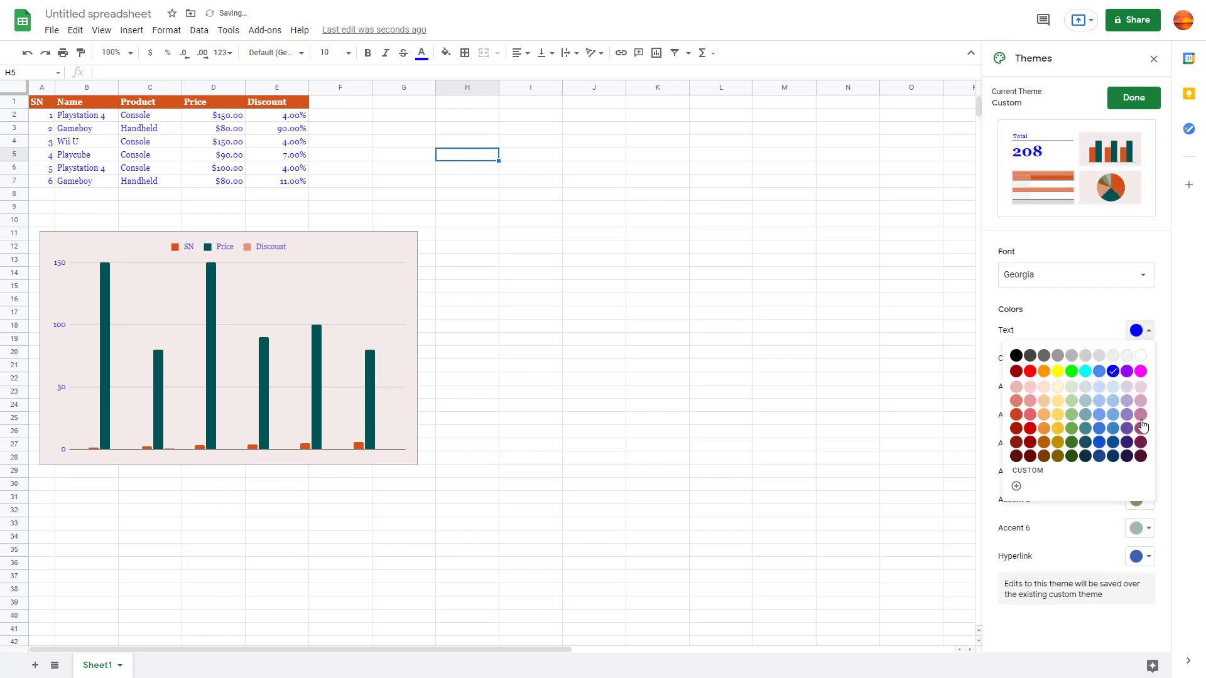
click(1129, 372)
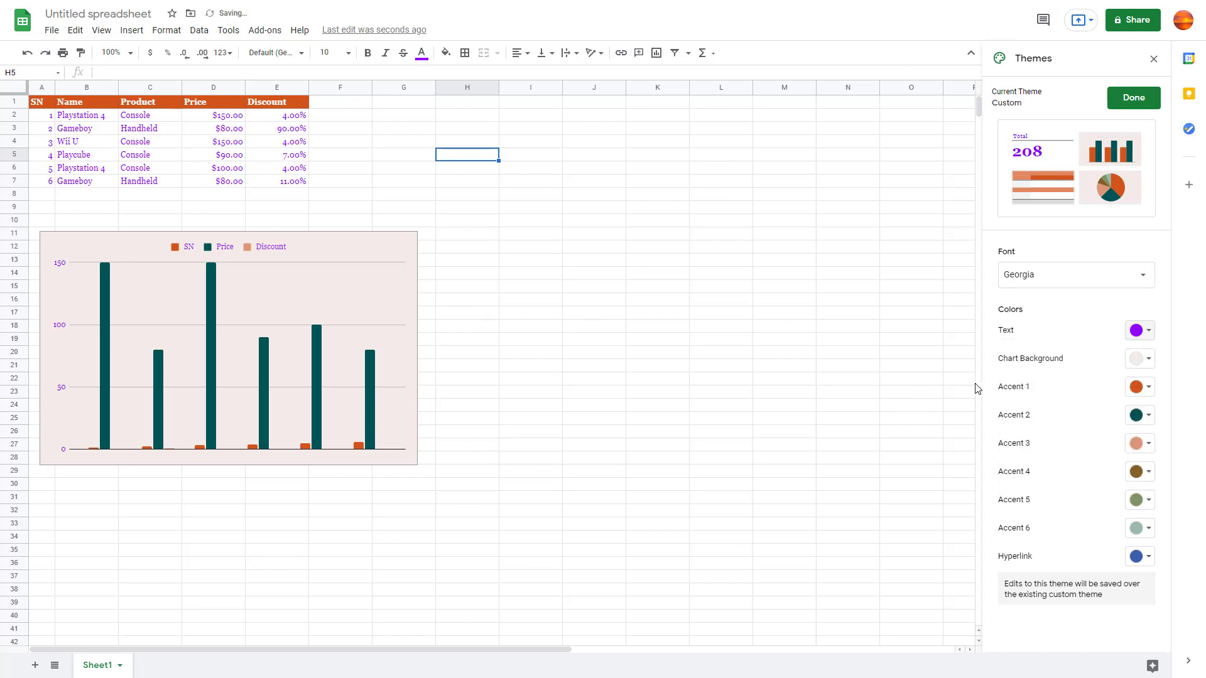
Set Accent 1 to red, Accent 2 to purple and Accent 4 to light red
click(1138, 386)
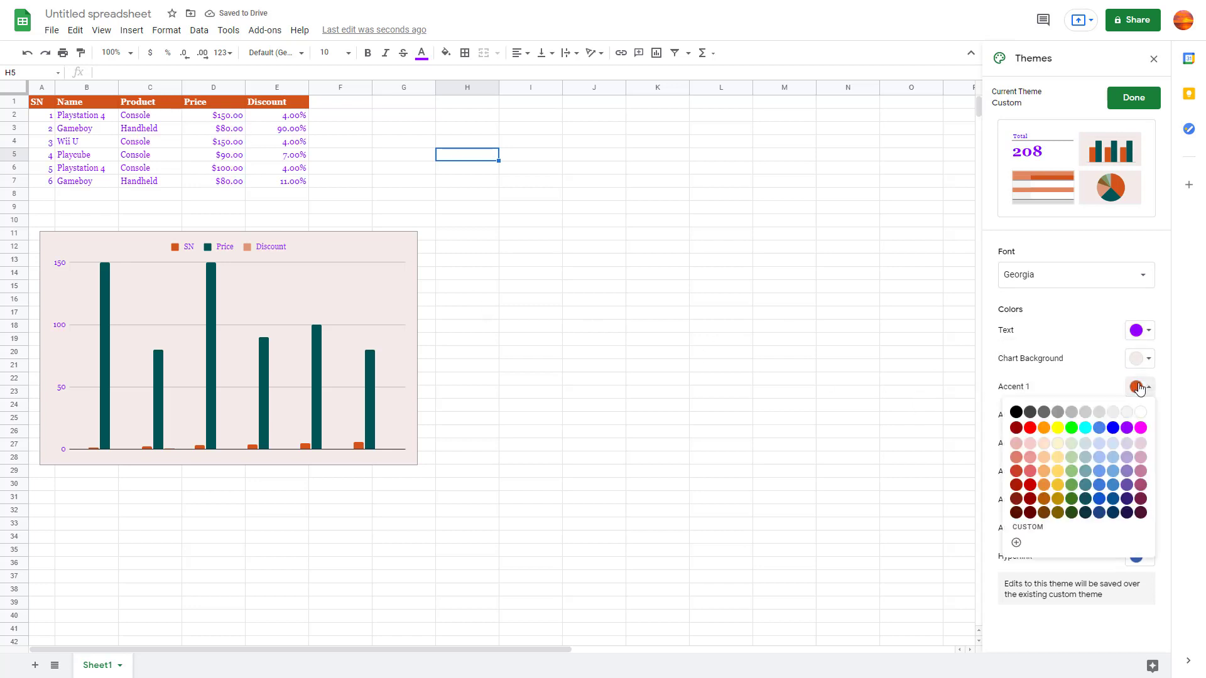
click(1029, 430)
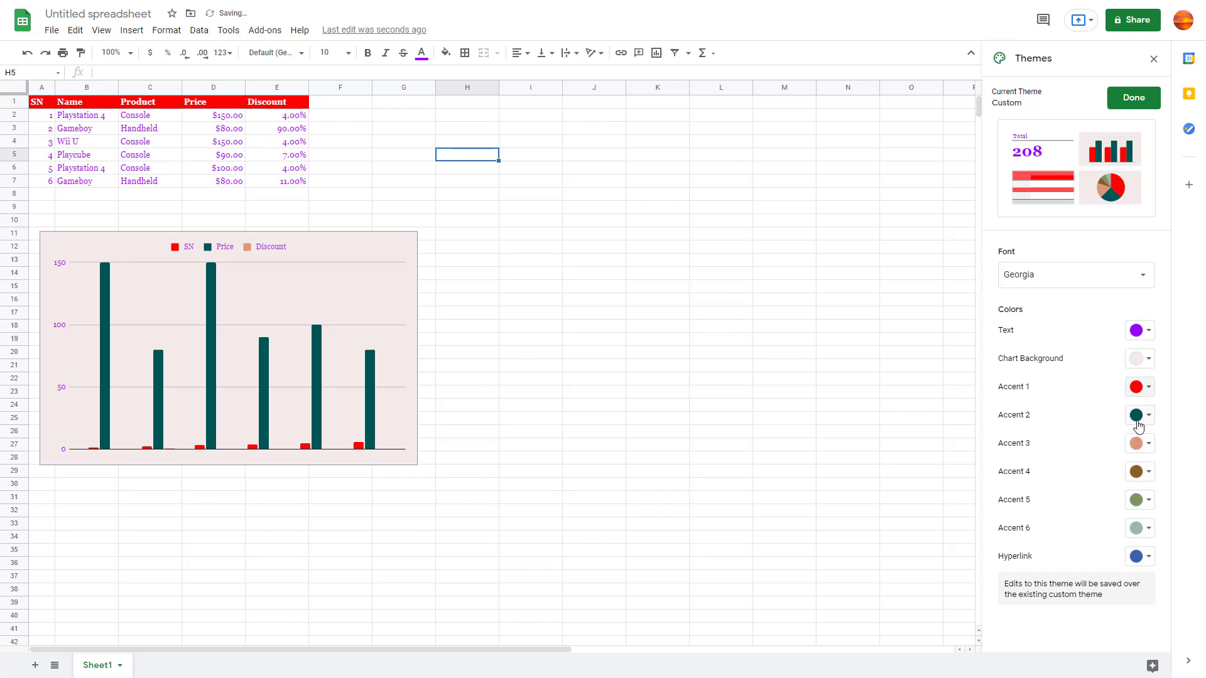
click(1138, 415)
click(1126, 458)
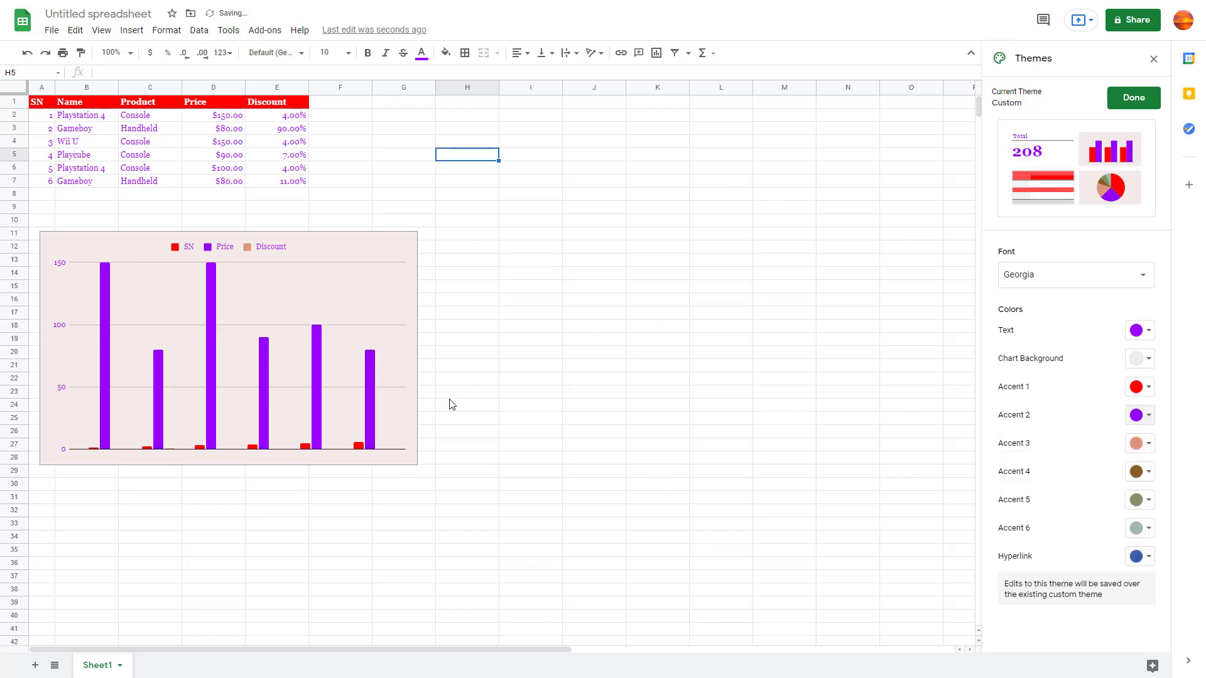
click(1139, 471)
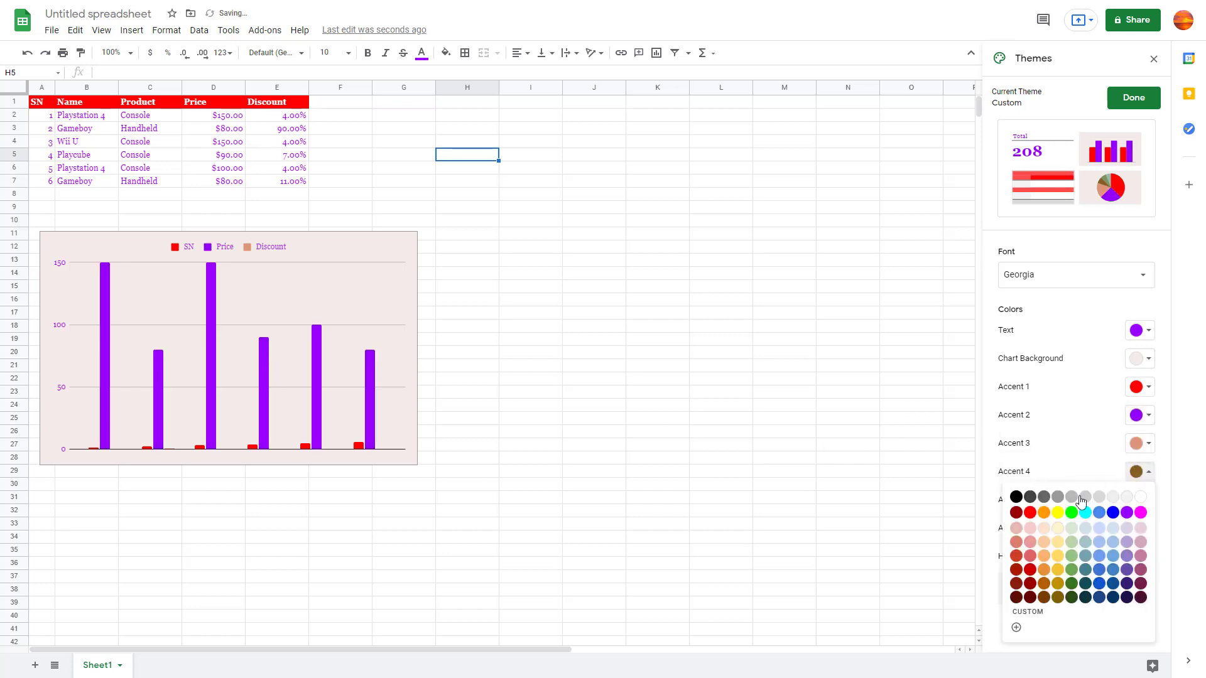
click(1027, 562)
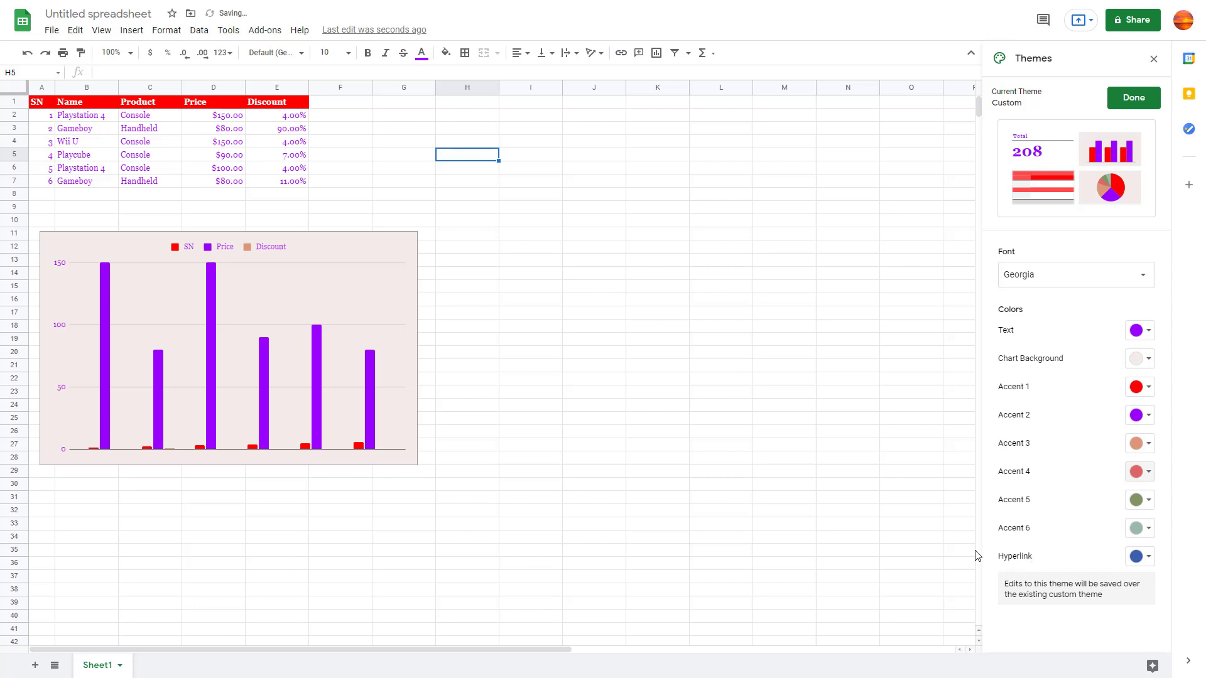
click(507, 180)
text(fff)
Finish the custom theme edits and go back to the preset themes list
click(646, 254)
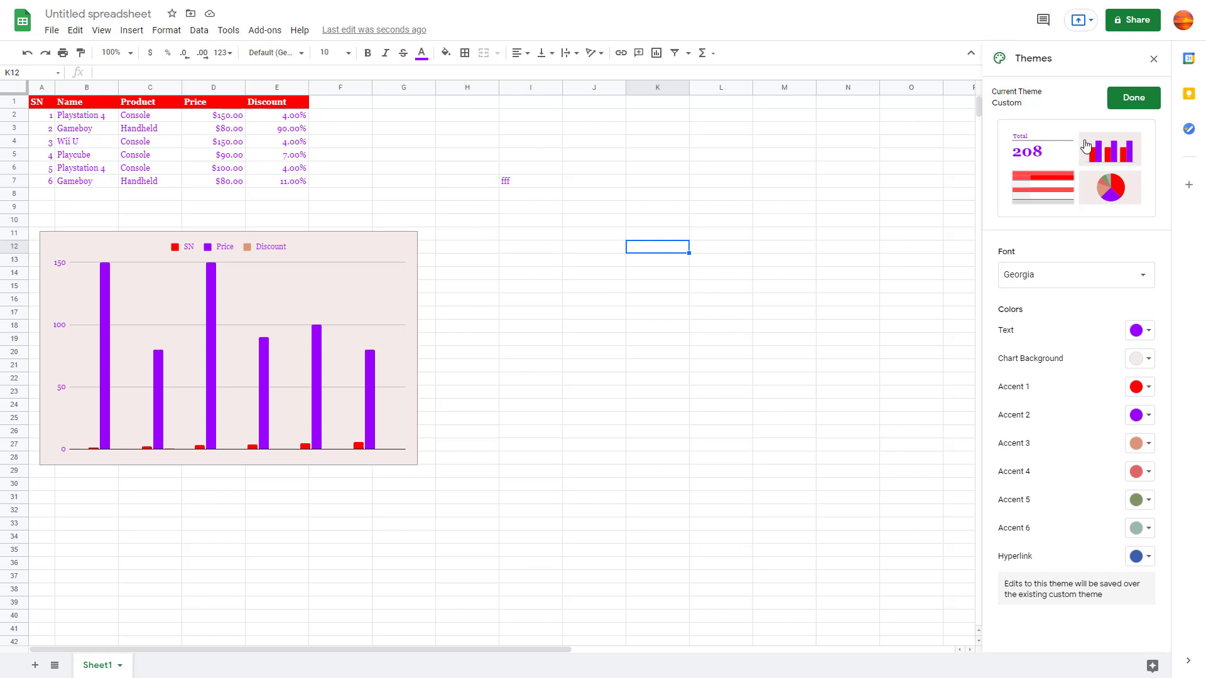
click(1119, 102)
click(841, 228)
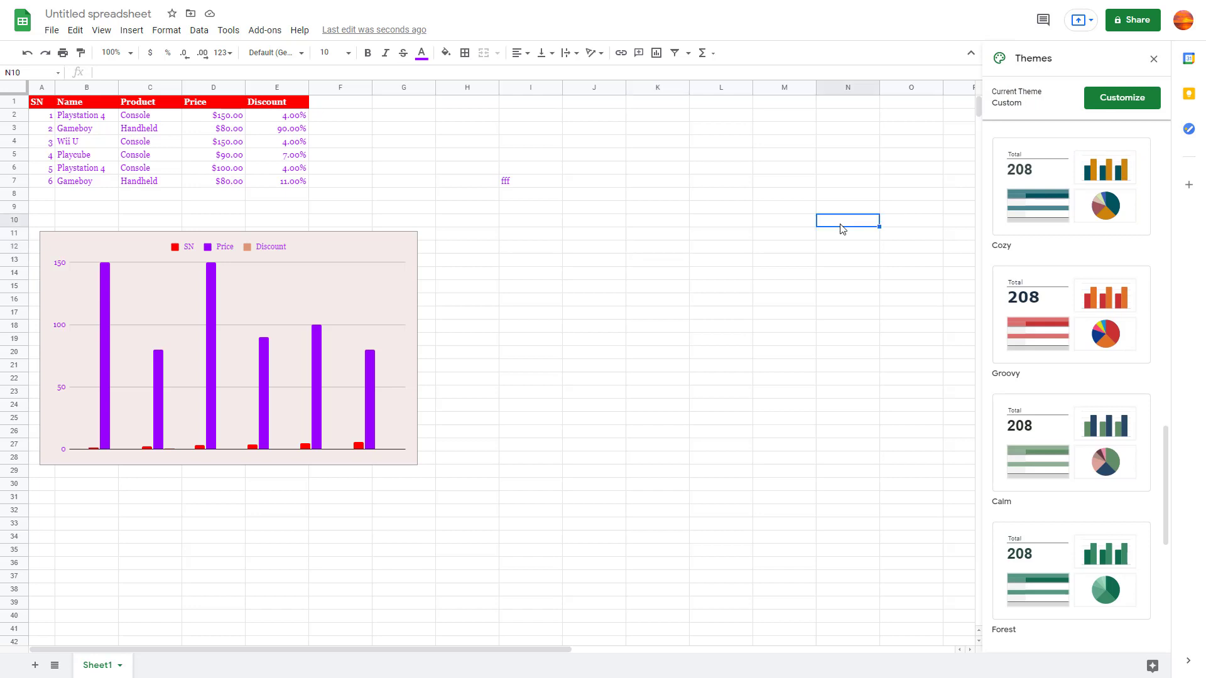